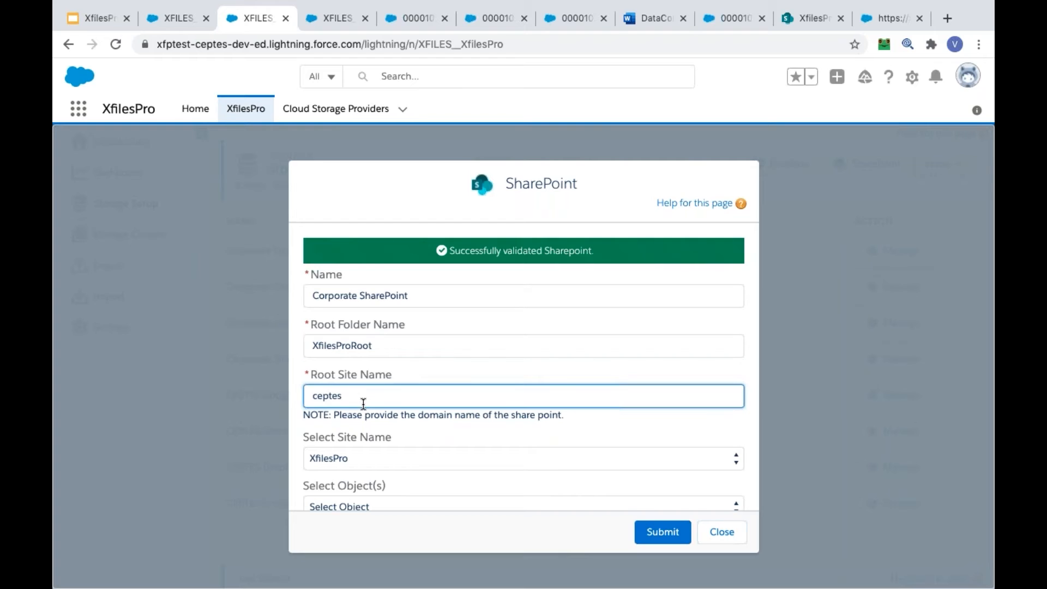
Choose XfilesPro as the site for the Corporate SharePoint connection
{"action": "left_click", "coordinate": [403, 361]}
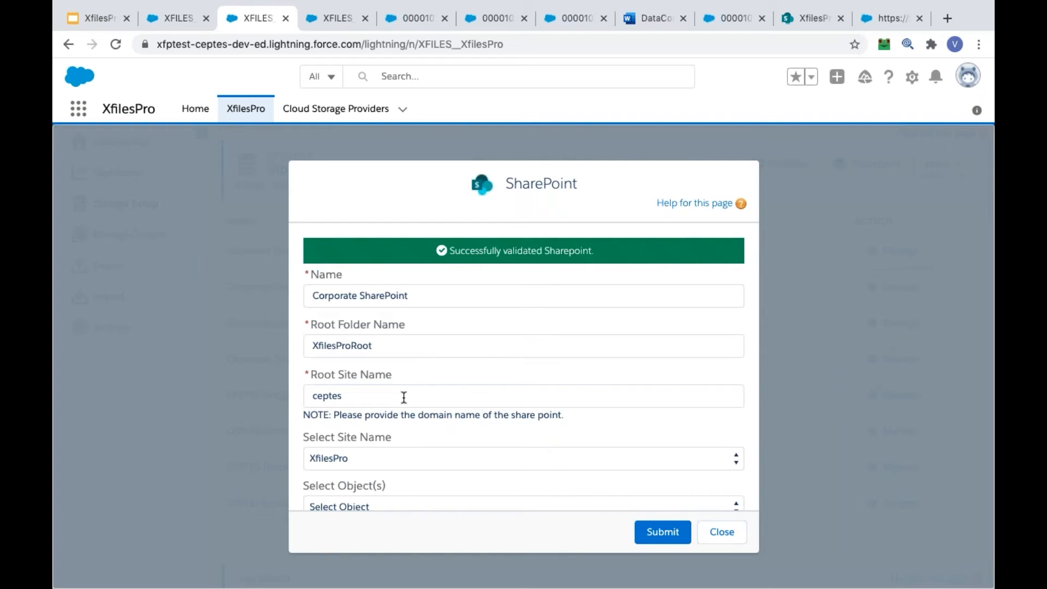
{"action": "left_click", "coordinate": [340, 464]}
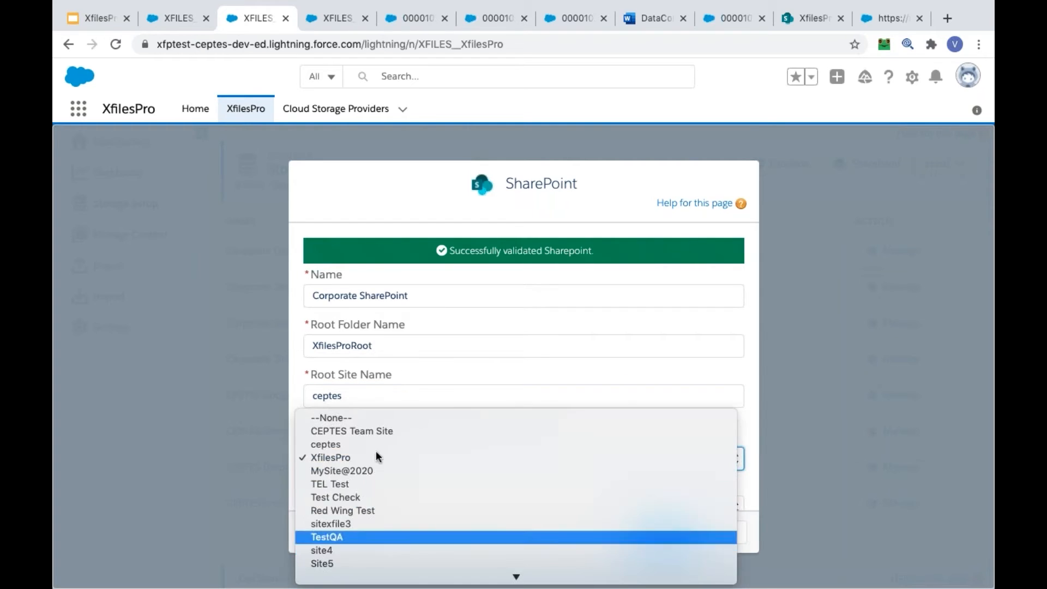
{"action": "left_click", "coordinate": [366, 462]}
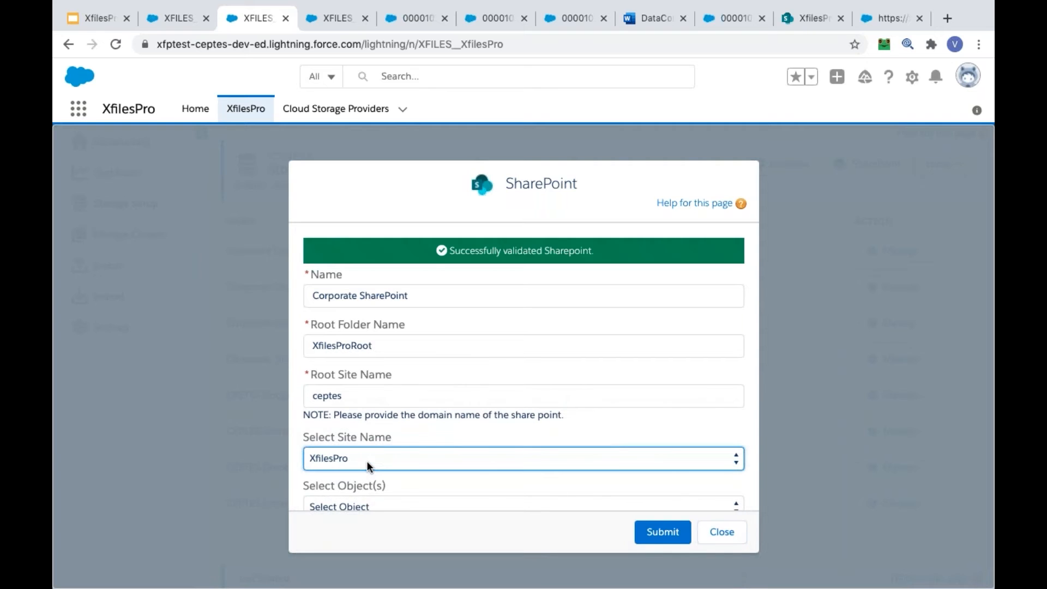
Add the Email Message and Goal objects to the Corporate SharePoint connection
{"action": "scroll", "coordinate": [414, 503], "scroll_direction": "down", "scroll_amount": 1}
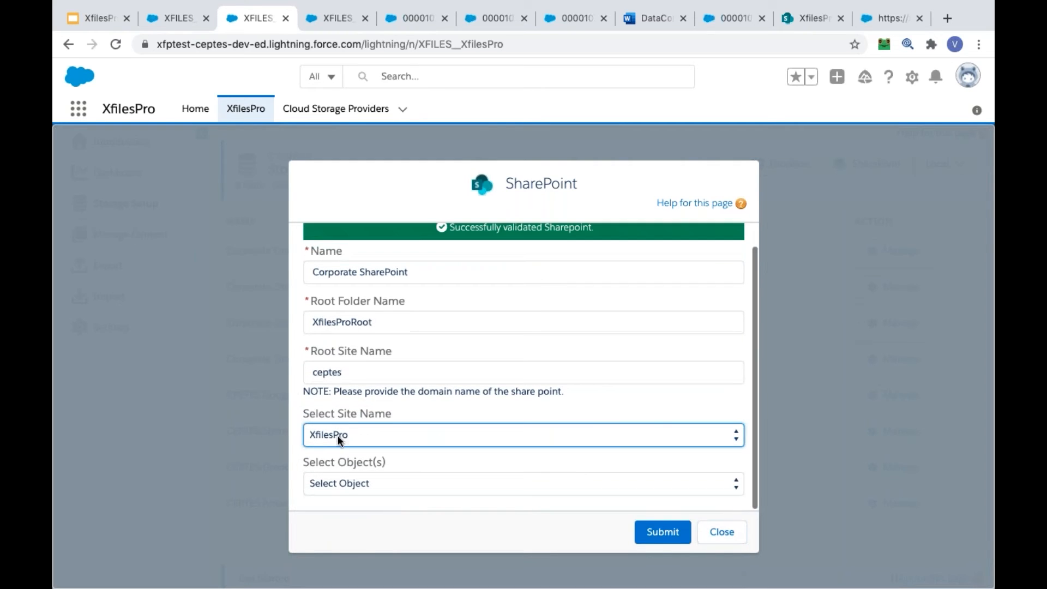
{"action": "left_click", "coordinate": [372, 476]}
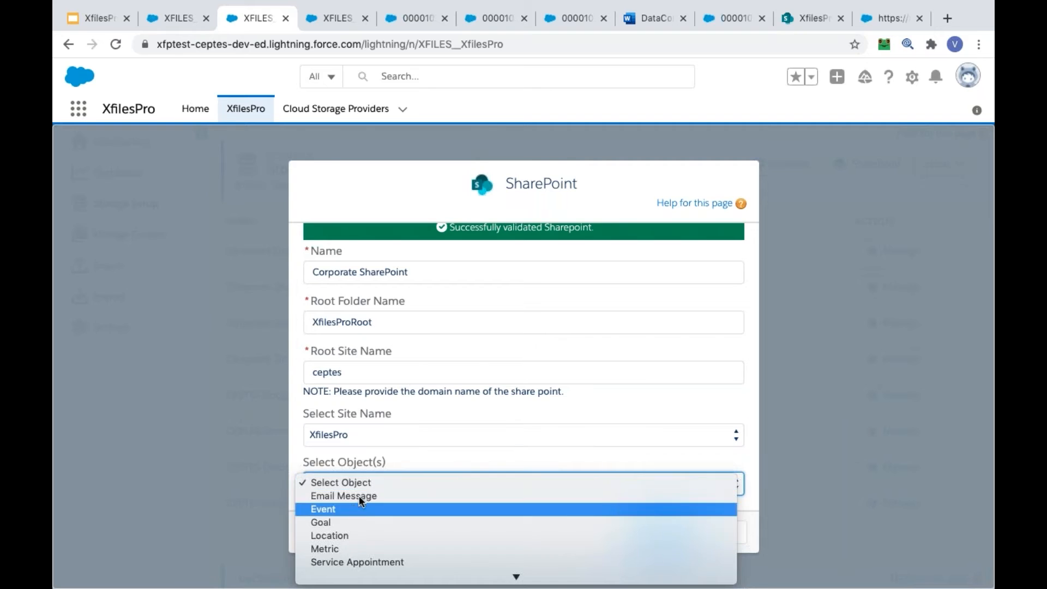
{"action": "left_click", "coordinate": [371, 497]}
{"action": "left_click", "coordinate": [382, 493]}
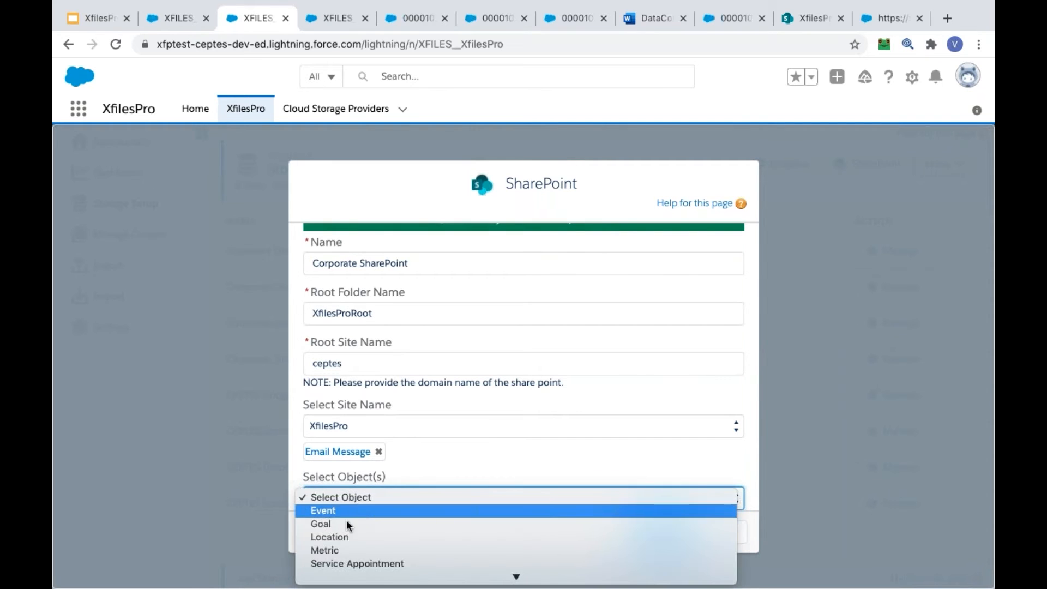
{"action": "left_click", "coordinate": [365, 522]}
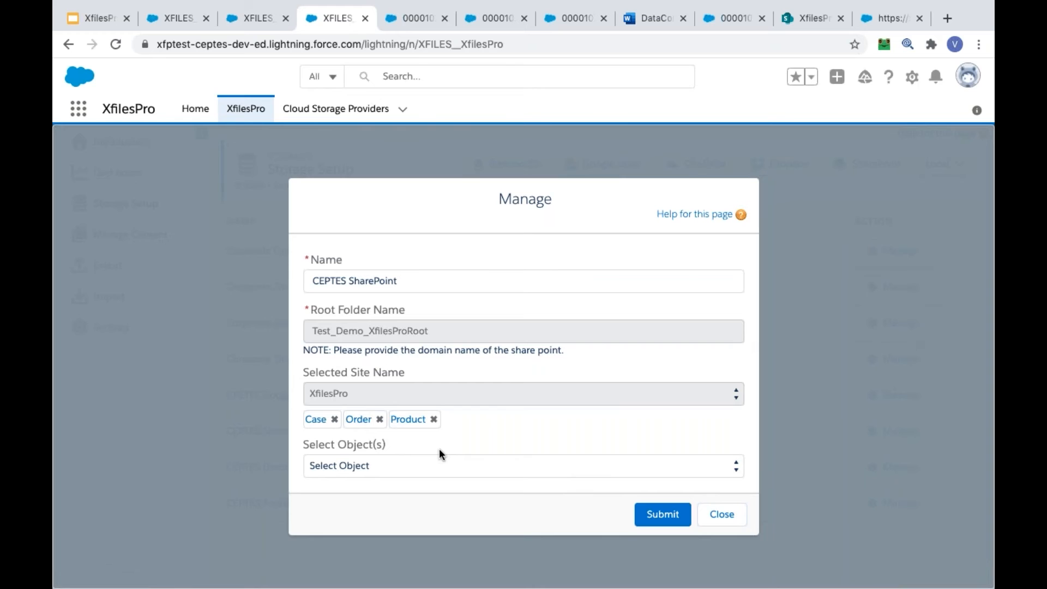
Go to the XfilesPro SharePoint Webinar case, review its related attachments, and display them in the XFP list view
{"action": "key", "text": "ctrl+Tab"}
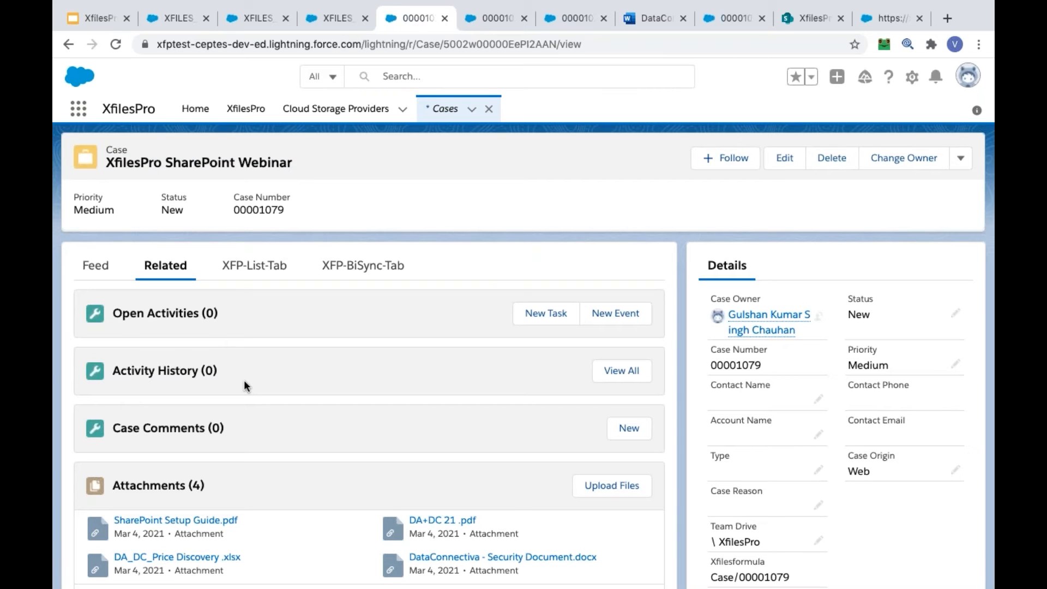
{"action": "scroll", "coordinate": [244, 380], "scroll_direction": "down", "scroll_amount": 1}
{"action": "scroll", "coordinate": [232, 395], "scroll_direction": "up", "scroll_amount": 1}
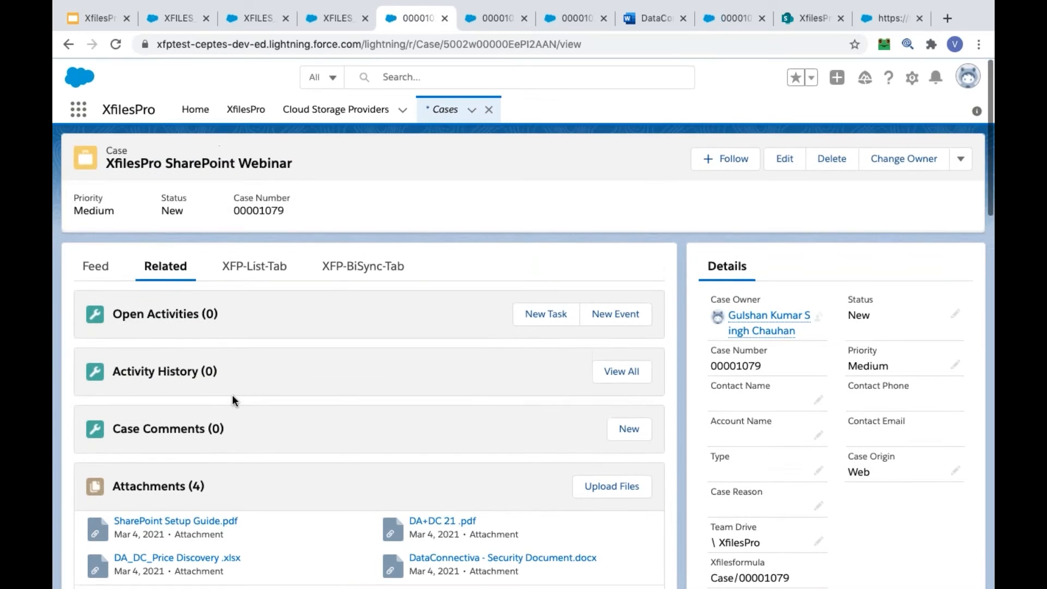
{"action": "left_click", "coordinate": [237, 268]}
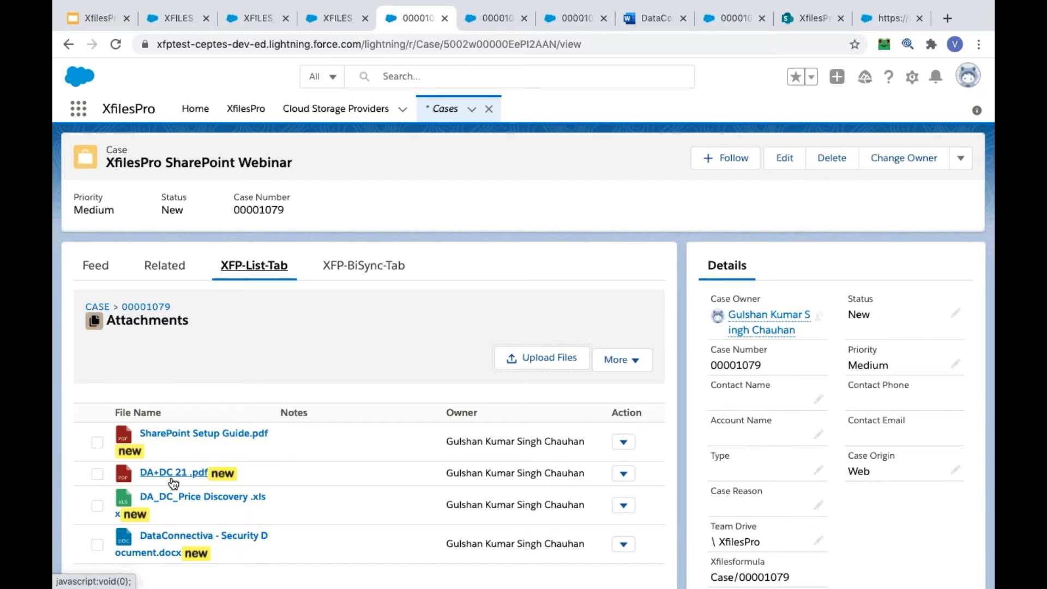
Examine the preview of the DataConnectiva - Security Document attached to the case
{"action": "left_click", "coordinate": [496, 22]}
{"action": "scroll", "coordinate": [488, 222], "scroll_direction": "down", "scroll_amount": 10}
{"action": "scroll", "coordinate": [489, 221], "scroll_direction": "up", "scroll_amount": 3}
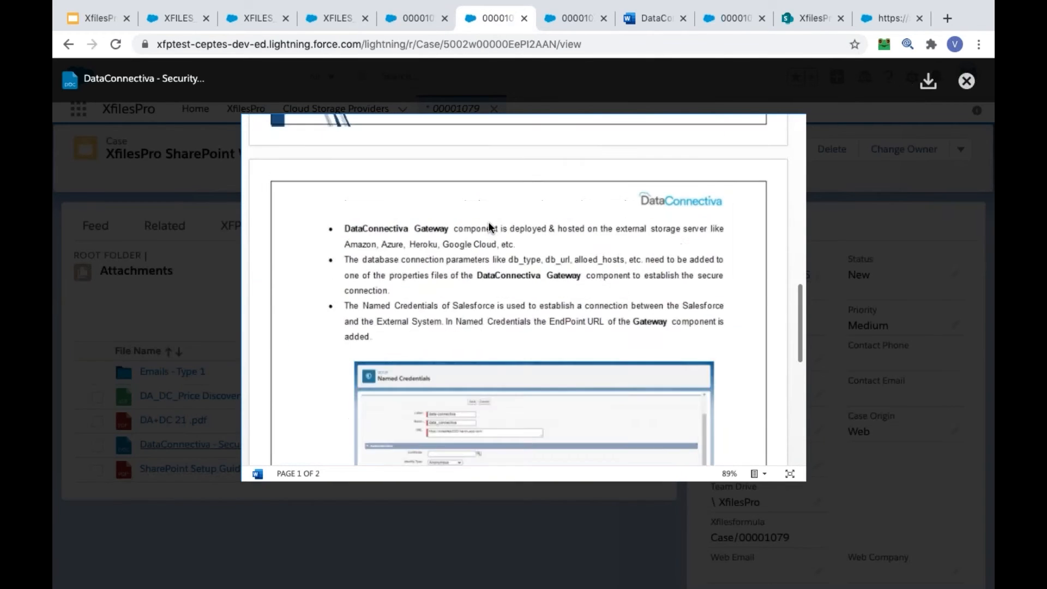
{"action": "scroll", "coordinate": [489, 222], "scroll_direction": "up", "scroll_amount": 7}
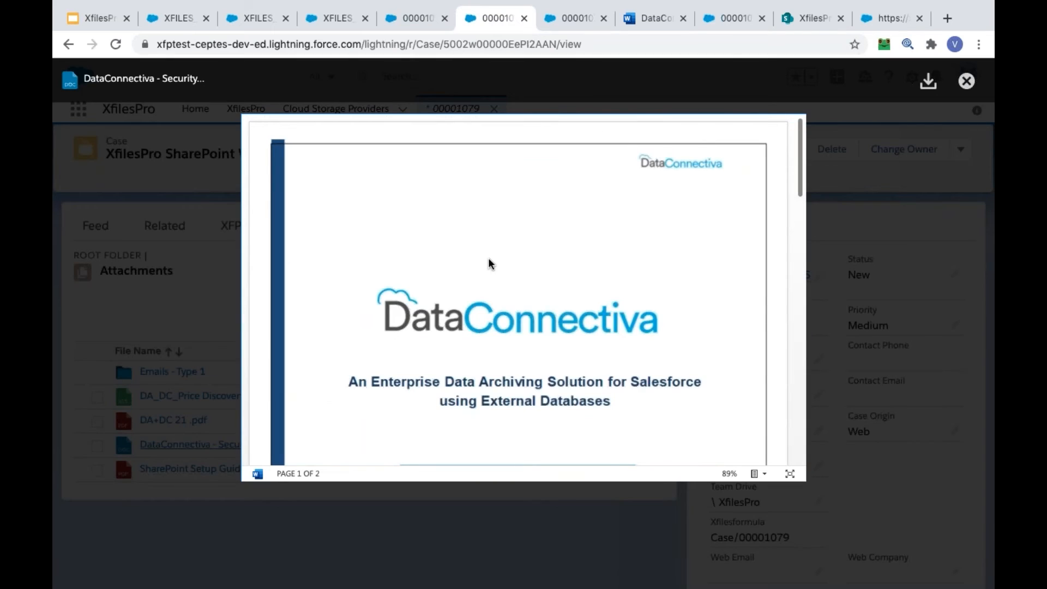
{"action": "scroll", "coordinate": [489, 264], "scroll_direction": "down", "scroll_amount": 15}
{"action": "scroll", "coordinate": [488, 264], "scroll_direction": "up", "scroll_amount": 15}
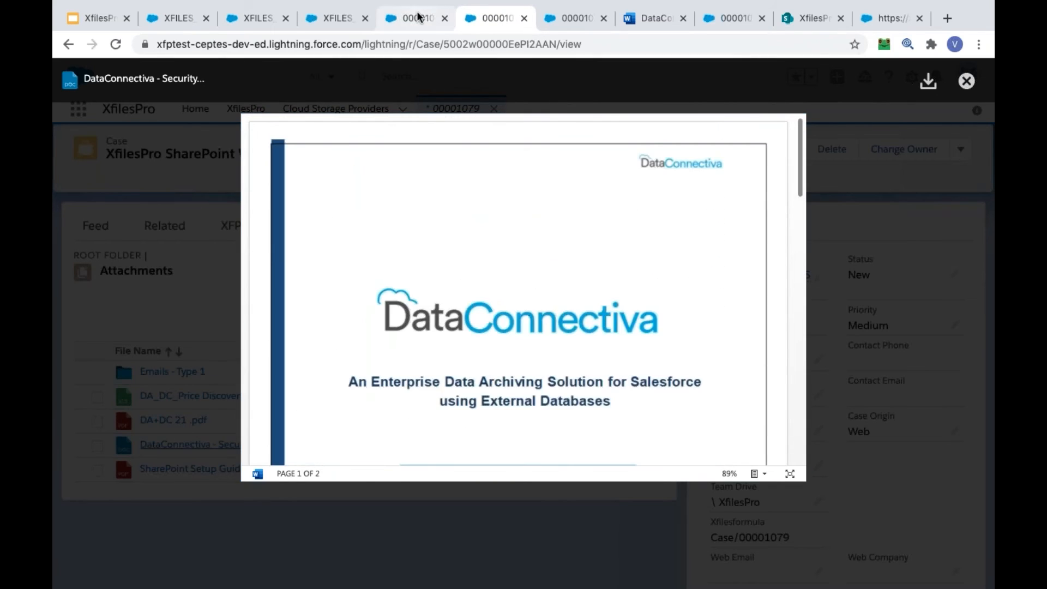
Select SharePoint Setup Guide.pdf, DA+DC 21 .pdf and DA_DC_Price Discovery .xlsx in the case's attachment list and show the available bulk actions
{"action": "left_click", "coordinate": [419, 17]}
{"action": "scroll", "coordinate": [374, 431], "scroll_direction": "down", "scroll_amount": 1}
{"action": "left_click", "coordinate": [97, 394]}
{"action": "left_click", "coordinate": [97, 425]}
{"action": "left_click", "coordinate": [97, 456]}
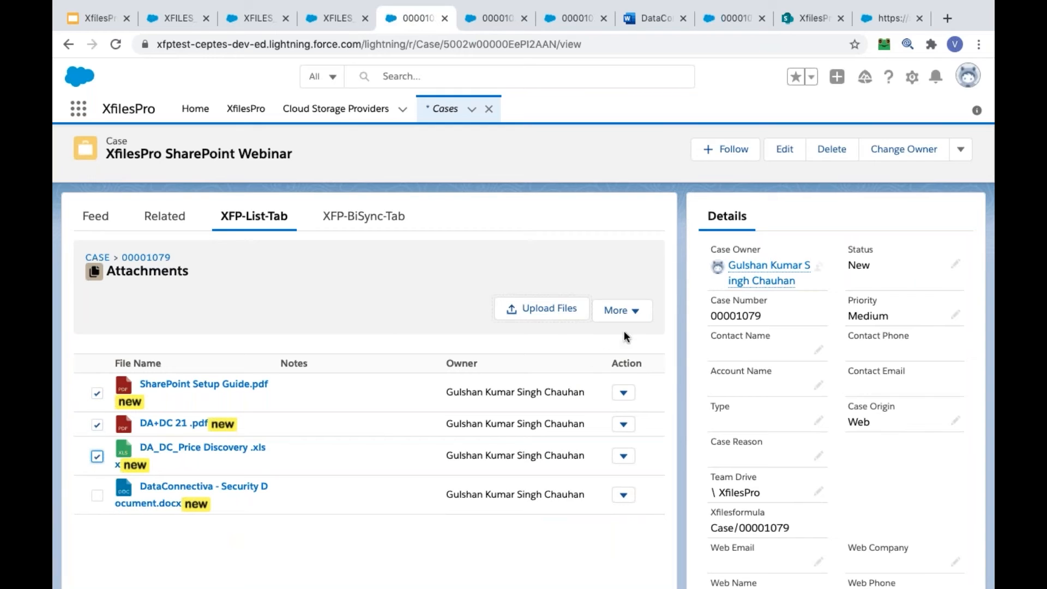
{"action": "left_click", "coordinate": [626, 320]}
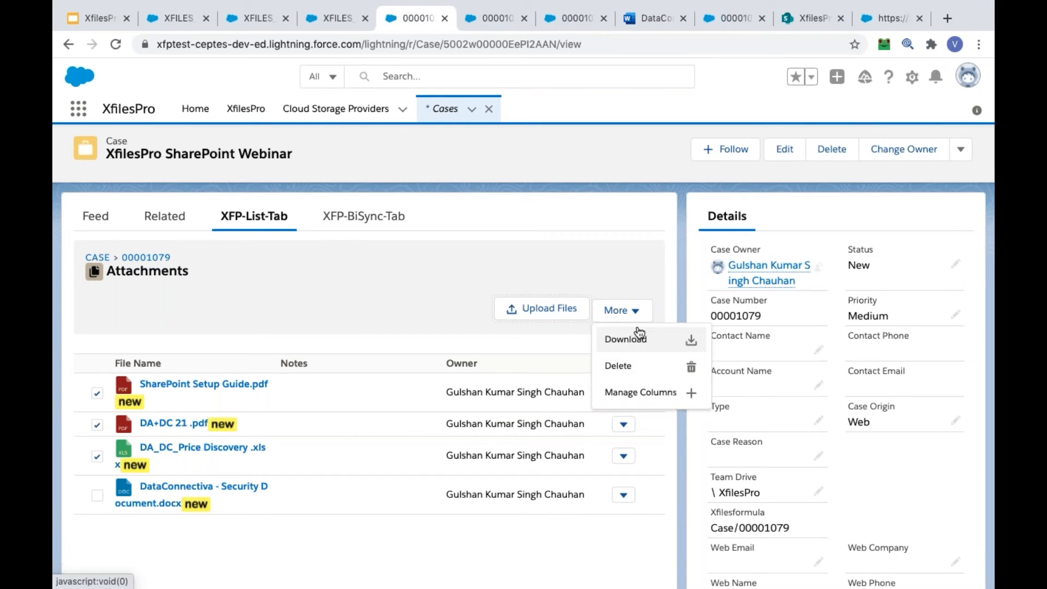
Deselect the three selected attachments
{"action": "left_click", "coordinate": [97, 456]}
{"action": "left_click", "coordinate": [97, 425]}
{"action": "left_click", "coordinate": [97, 393]}
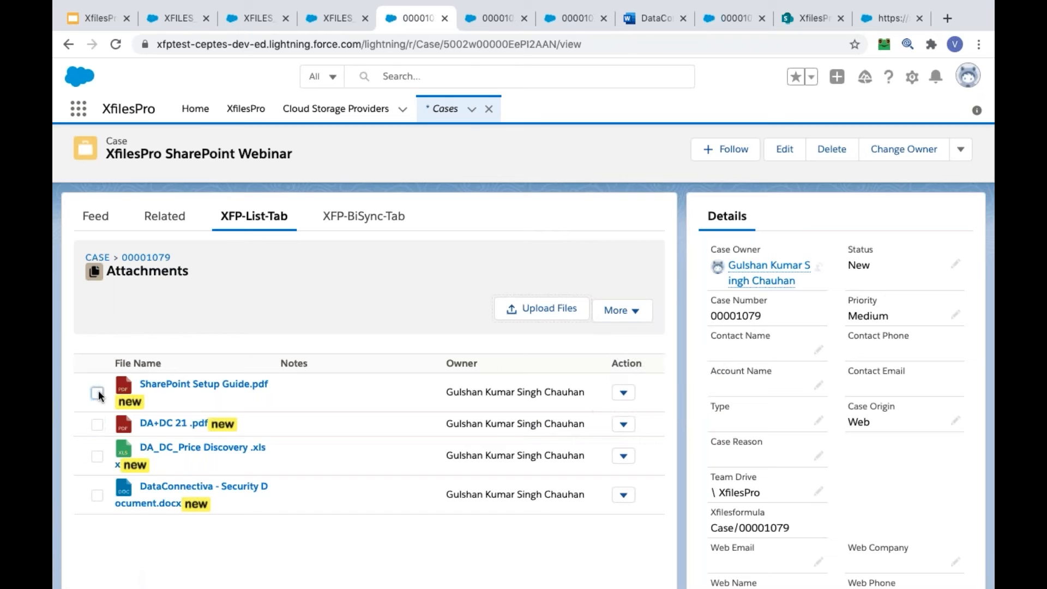
Open the note entry form for SharePoint Setup Guide.pdf and cancel it without adding a note
{"action": "left_click", "coordinate": [624, 394]}
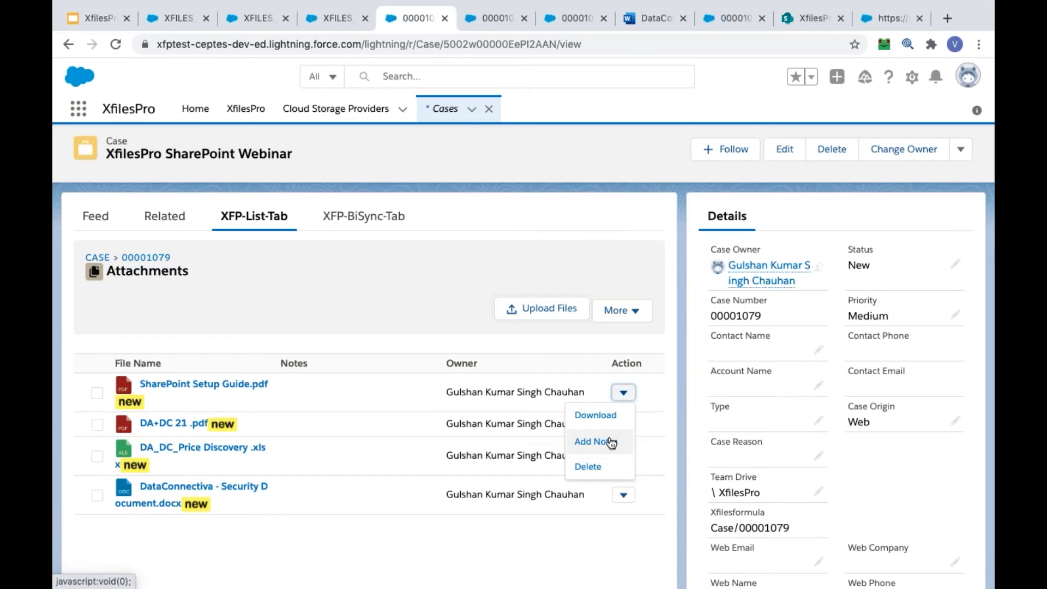
{"action": "left_click", "coordinate": [611, 442]}
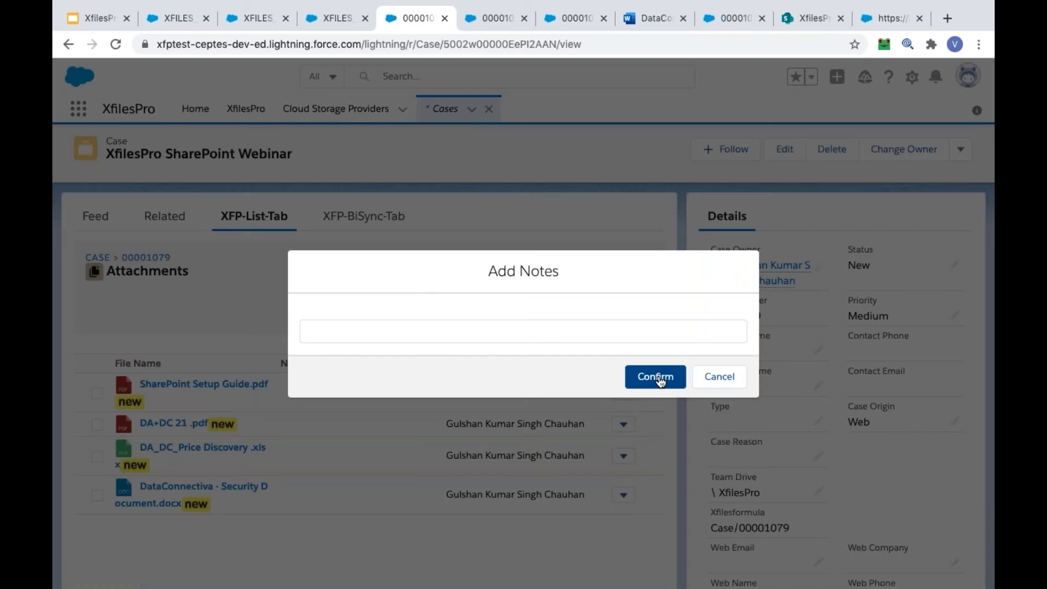
{"action": "left_click", "coordinate": [709, 378]}
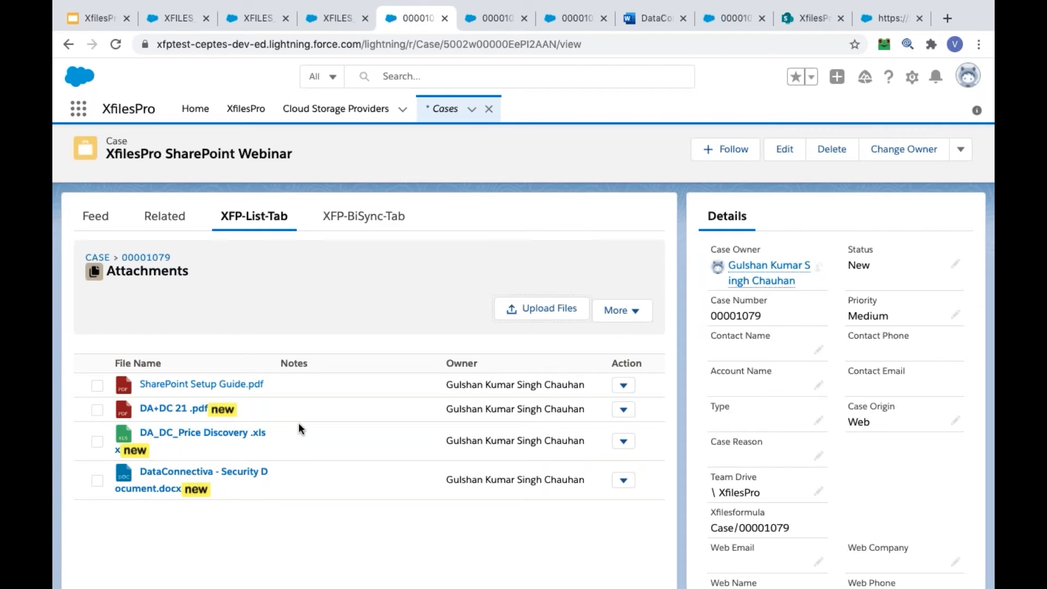
View the case's bi-directionally synced attachments and preview DataConnectiva - Security Document.docx
{"action": "left_click", "coordinate": [570, 18]}
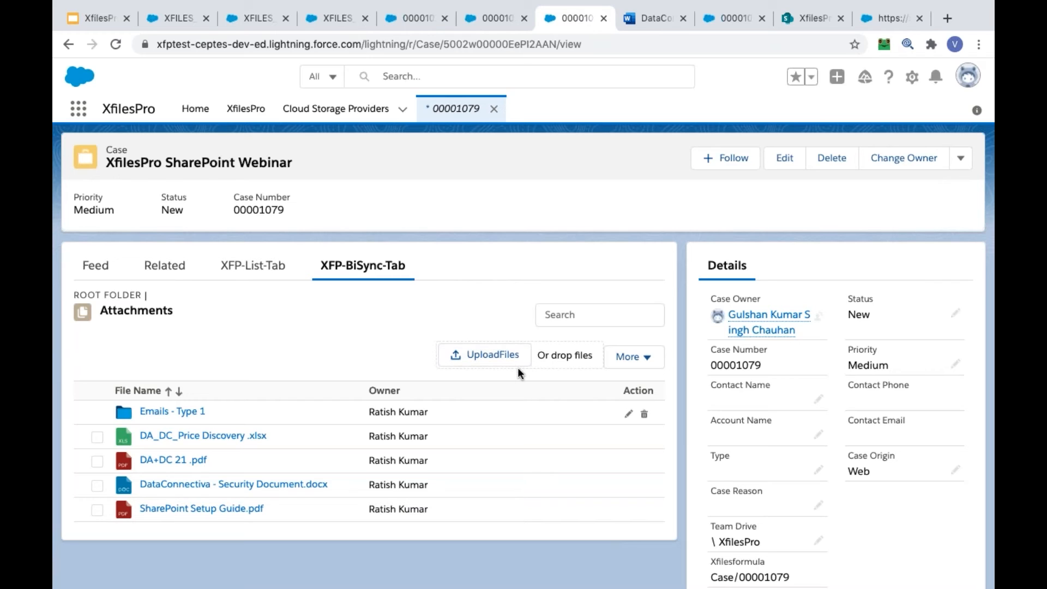
{"action": "left_click", "coordinate": [155, 484]}
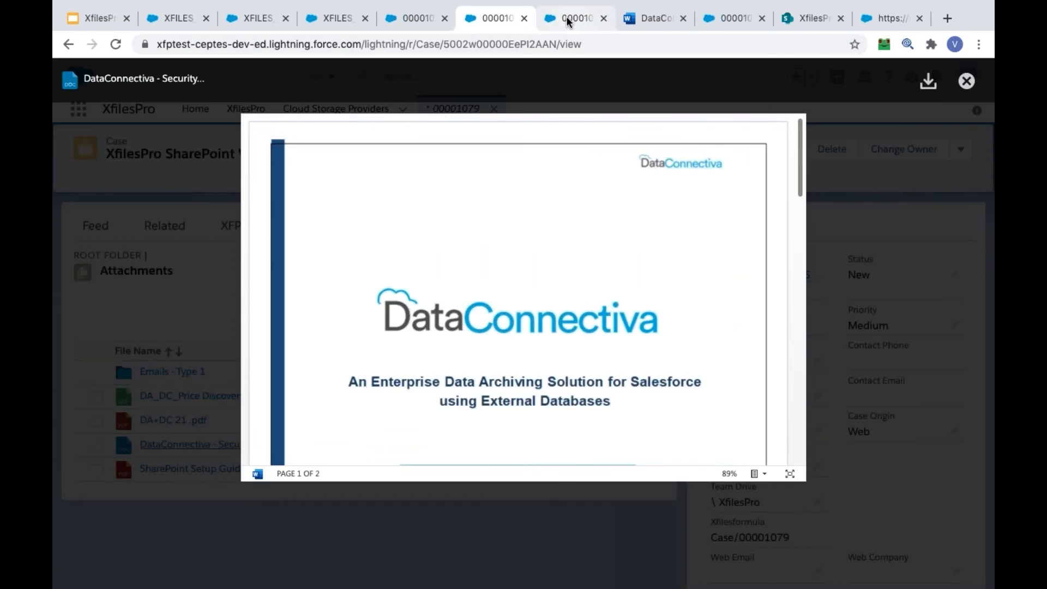
{"action": "left_click", "coordinate": [567, 15]}
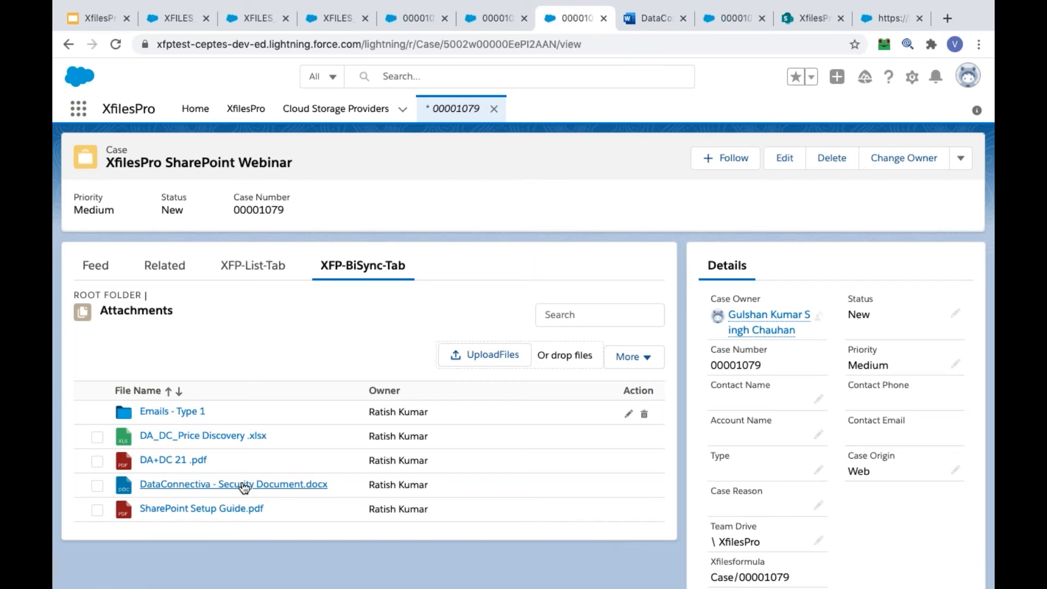
Switch to DataConnectiva - Security Document in Word, enter TEST at the end of the database connection parameters bullet, and erase it
{"action": "left_click", "coordinate": [637, 26]}
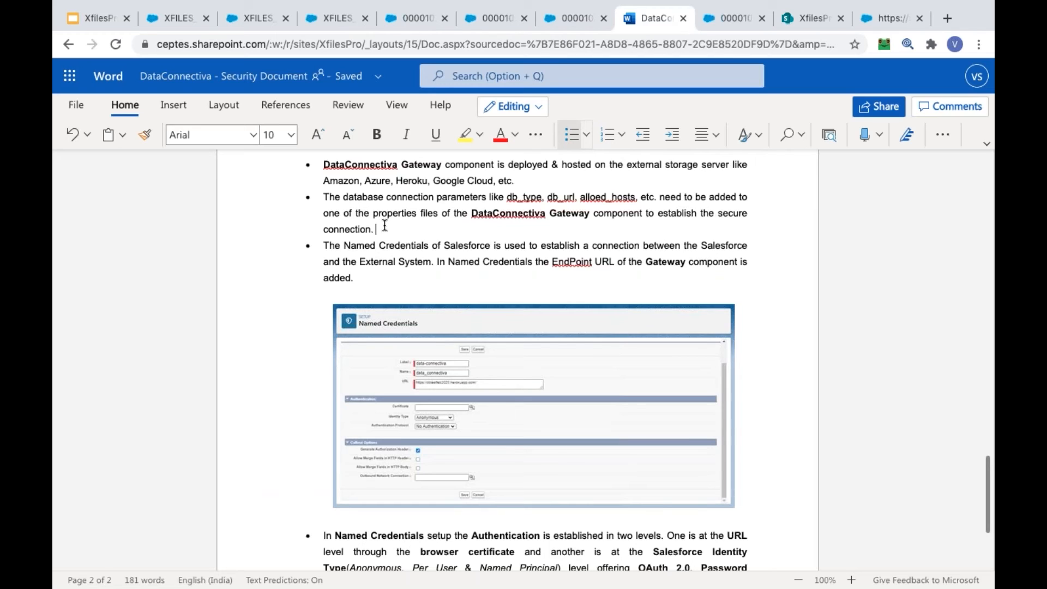
{"action": "type", "text": "TEST"}
{"action": "key", "text": "BackSpace"}
{"action": "key", "text": "BackSpace"}
{"action": "key", "text": "BackSpace"}
{"action": "key", "text": "BackSpace"}
{"action": "key", "text": "BackSpace"}
Create a folder named "Emails - Type 2" in the case's synced attachments
{"action": "left_click", "coordinate": [563, 12]}
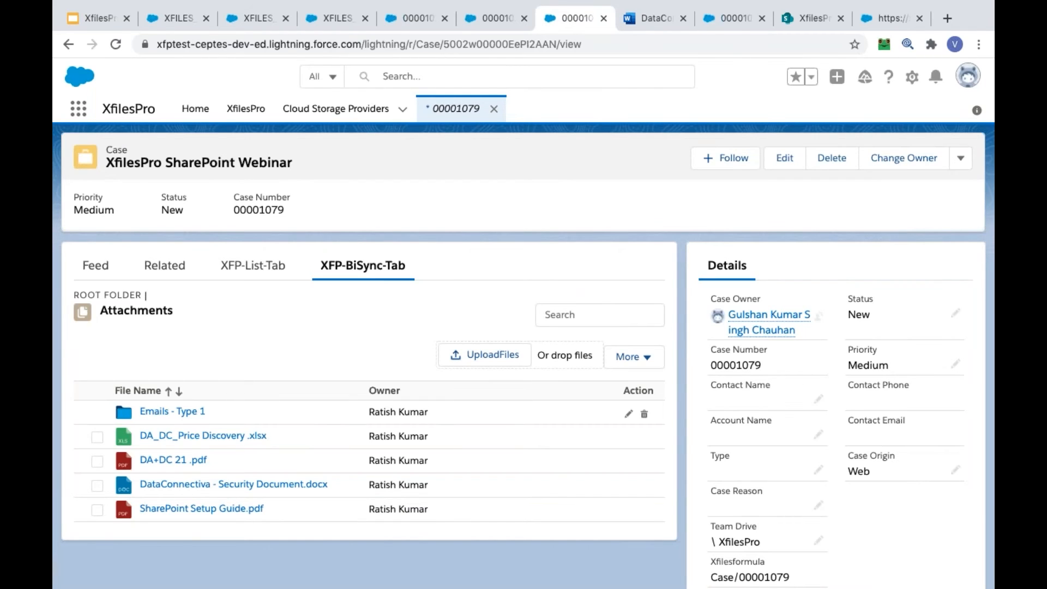
{"action": "left_click", "coordinate": [616, 363]}
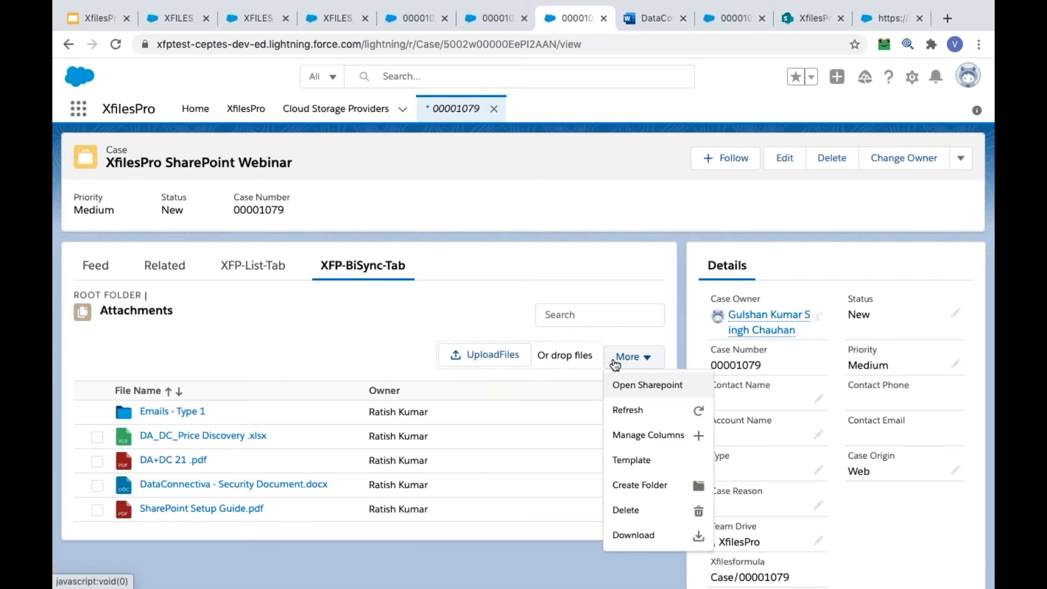
{"action": "left_click", "coordinate": [670, 487]}
{"action": "left_click", "coordinate": [482, 368]}
{"action": "type", "text": "Emails - Type 2"}
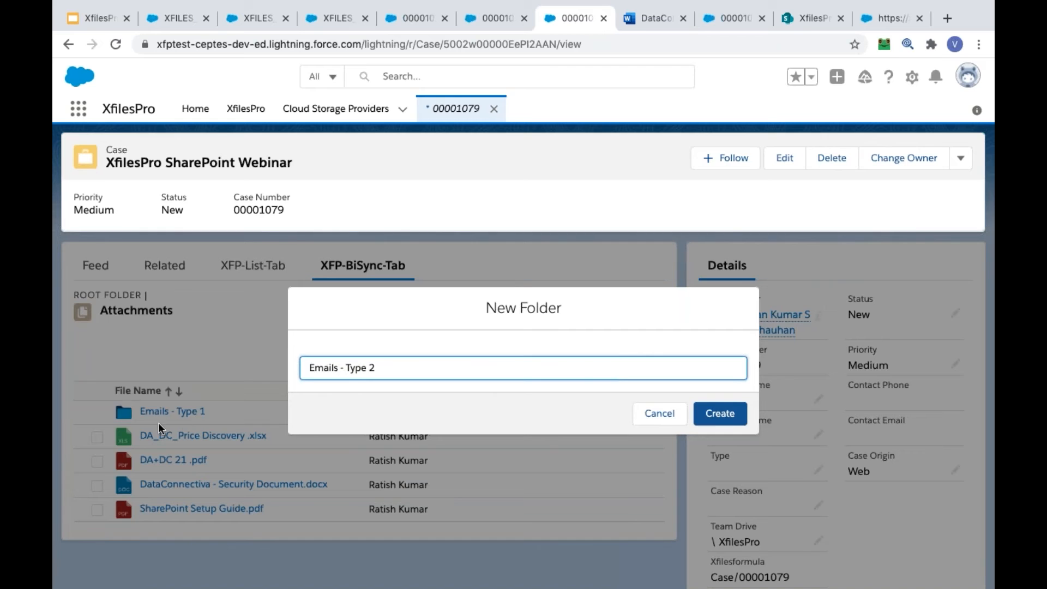
{"action": "left_click", "coordinate": [712, 414]}
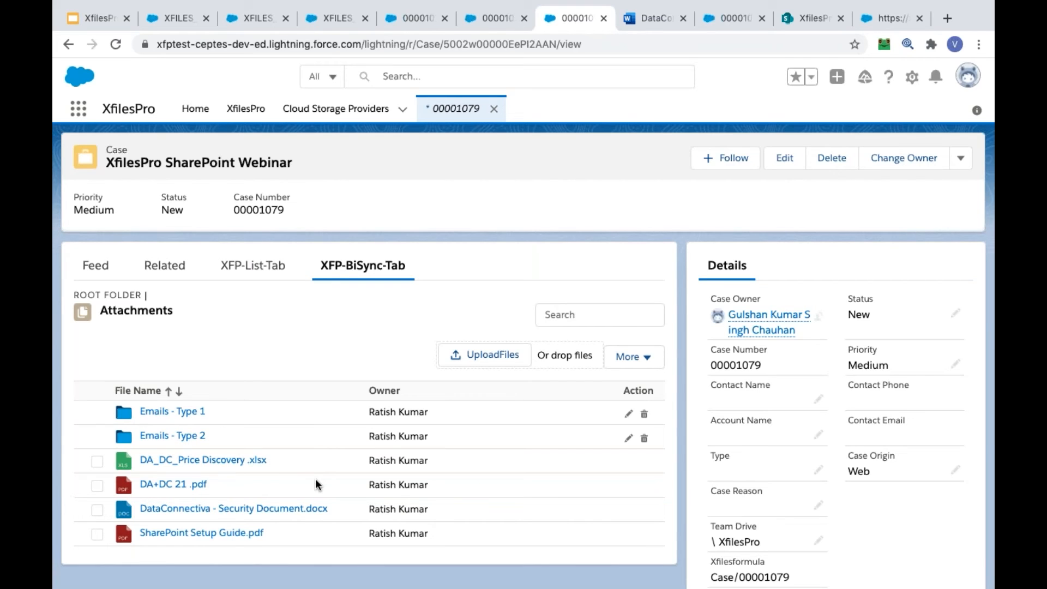
Review the additional actions for the synced attachments, including Template and Open Sharepoint
{"action": "left_click", "coordinate": [642, 359]}
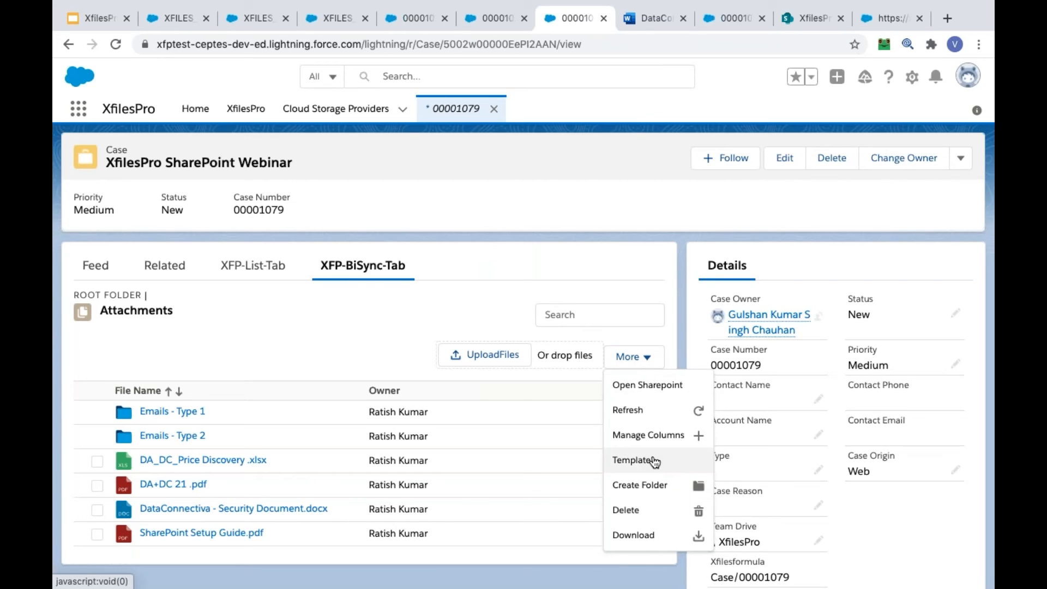
{"action": "left_click", "coordinate": [311, 333]}
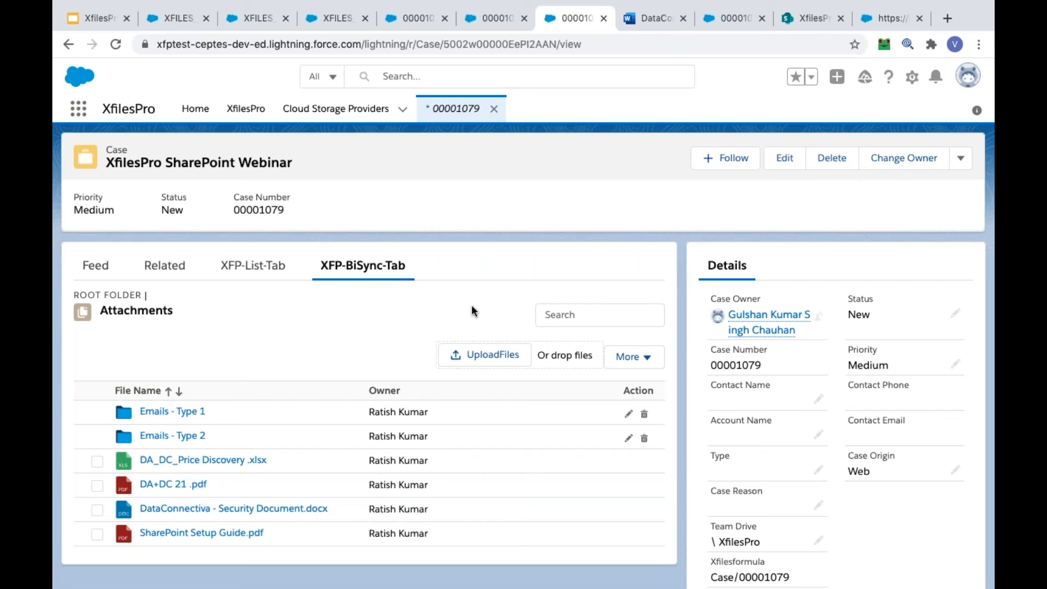
{"action": "left_click", "coordinate": [645, 357]}
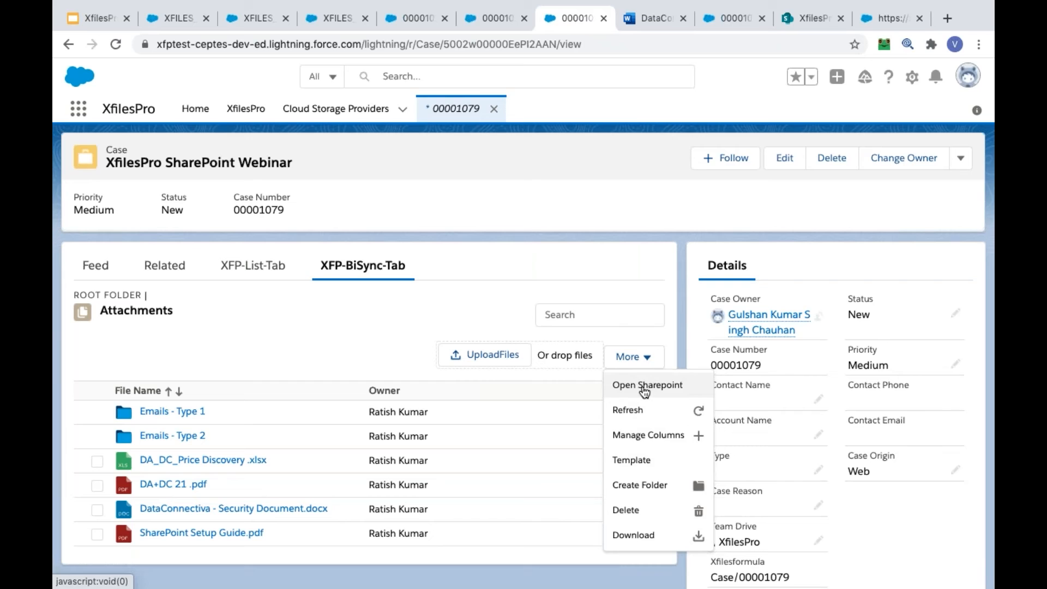
{"action": "left_click", "coordinate": [666, 327]}
Switch to the SharePoint library, highlight the case number in the synced folder's path, and return to the Salesforce case
{"action": "left_click", "coordinate": [798, 15]}
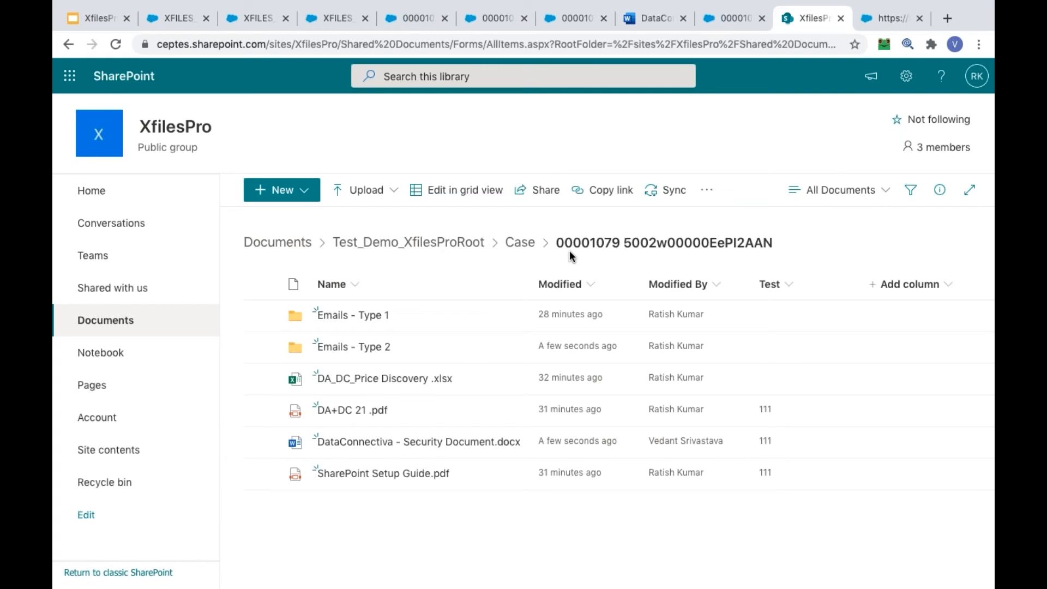
{"action": "left_click_drag", "start_coordinate": [556, 245], "coordinate": [618, 251]}
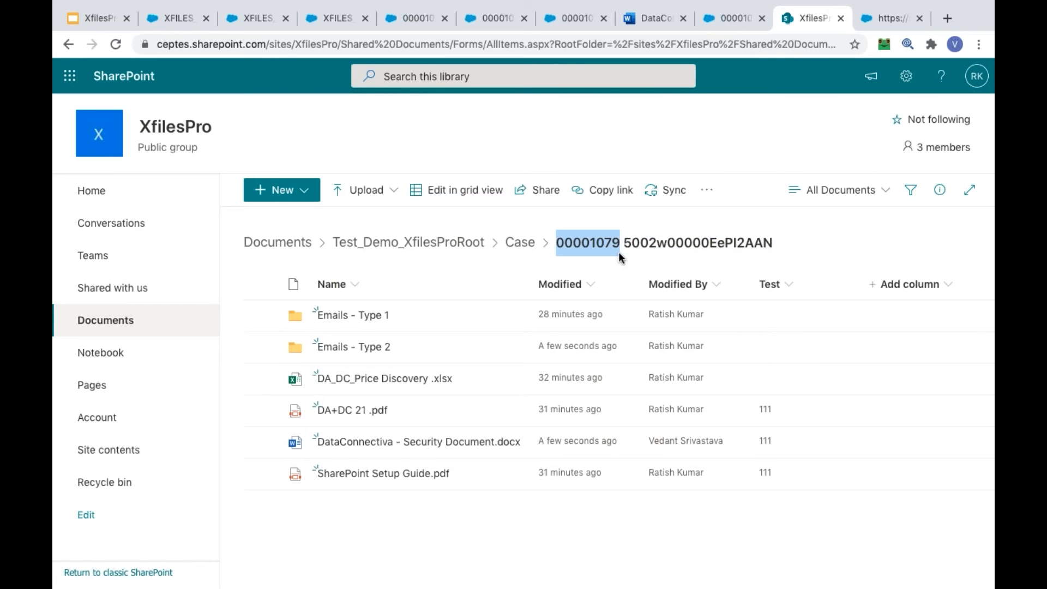
{"action": "left_click", "coordinate": [827, 236]}
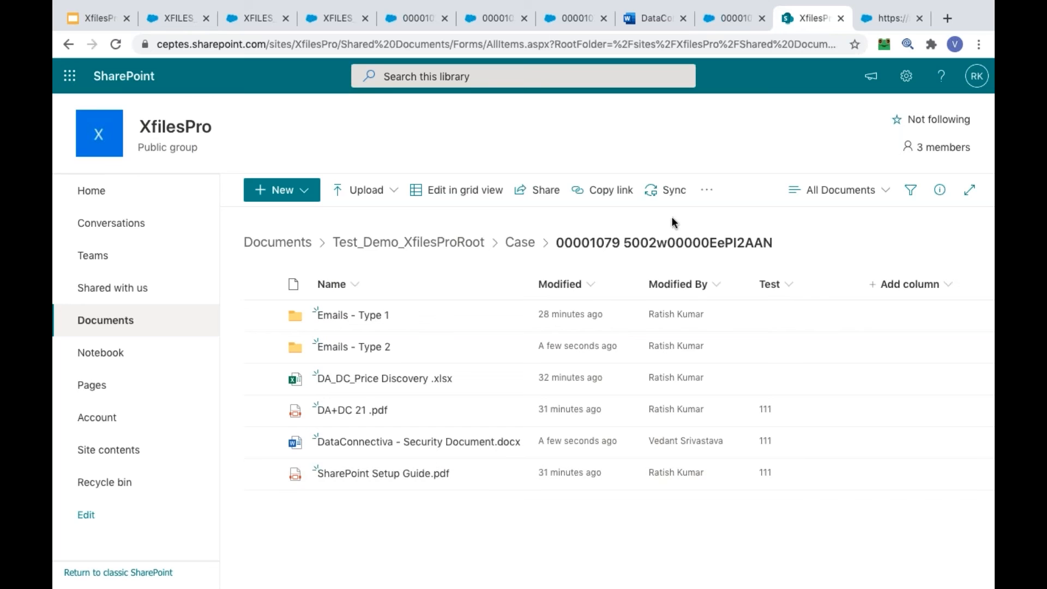
{"action": "left_click", "coordinate": [720, 18]}
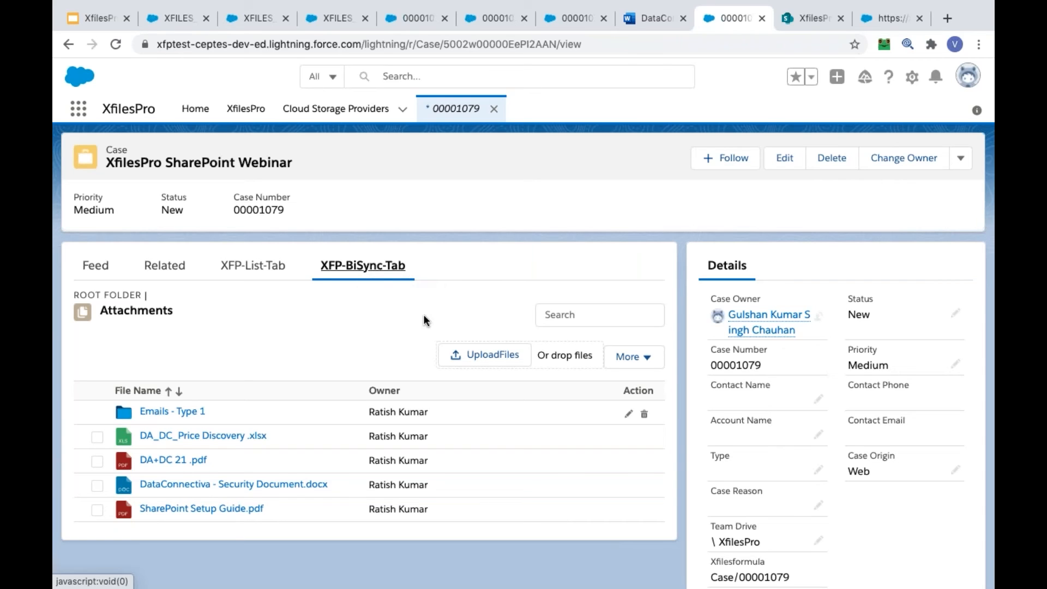
Open the XfilesPro export page and examine the provider, object and related type choices for exporting Case attachments to CEPTES SharePoint
{"action": "left_click", "coordinate": [892, 18]}
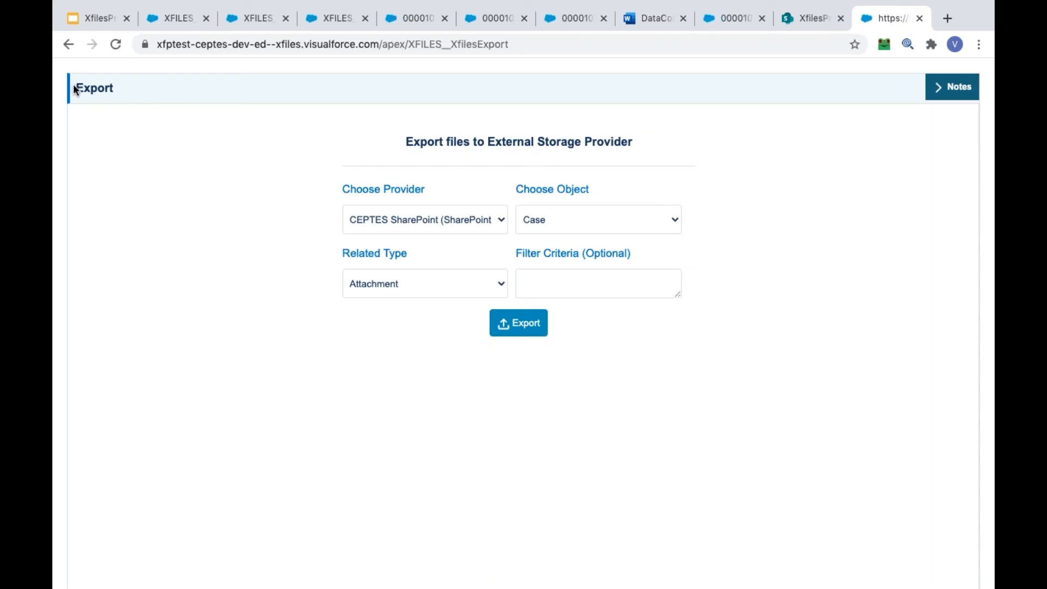
{"action": "left_click", "coordinate": [395, 208]}
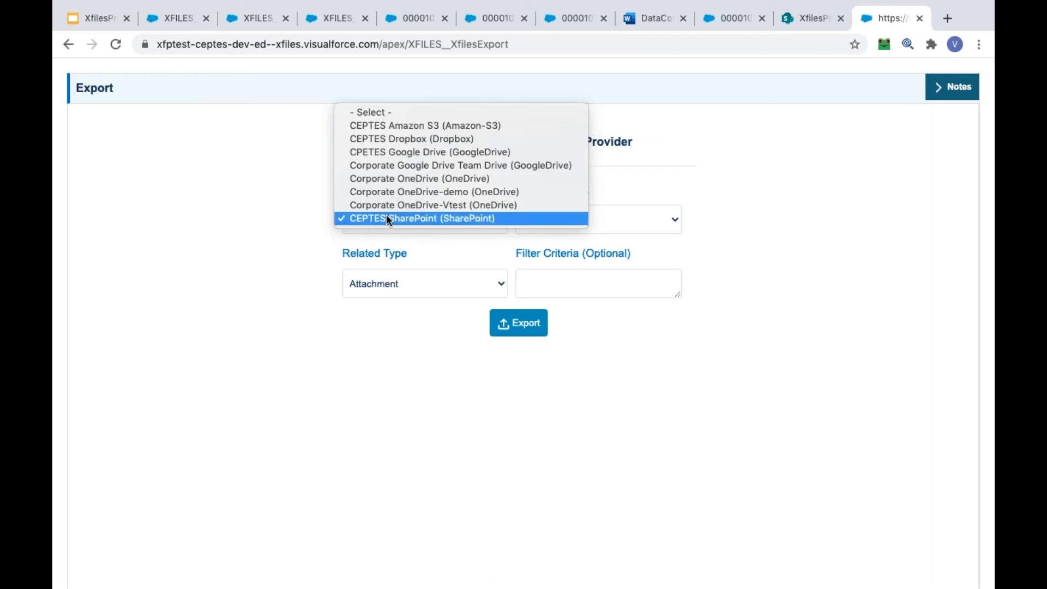
{"action": "left_click", "coordinate": [236, 258]}
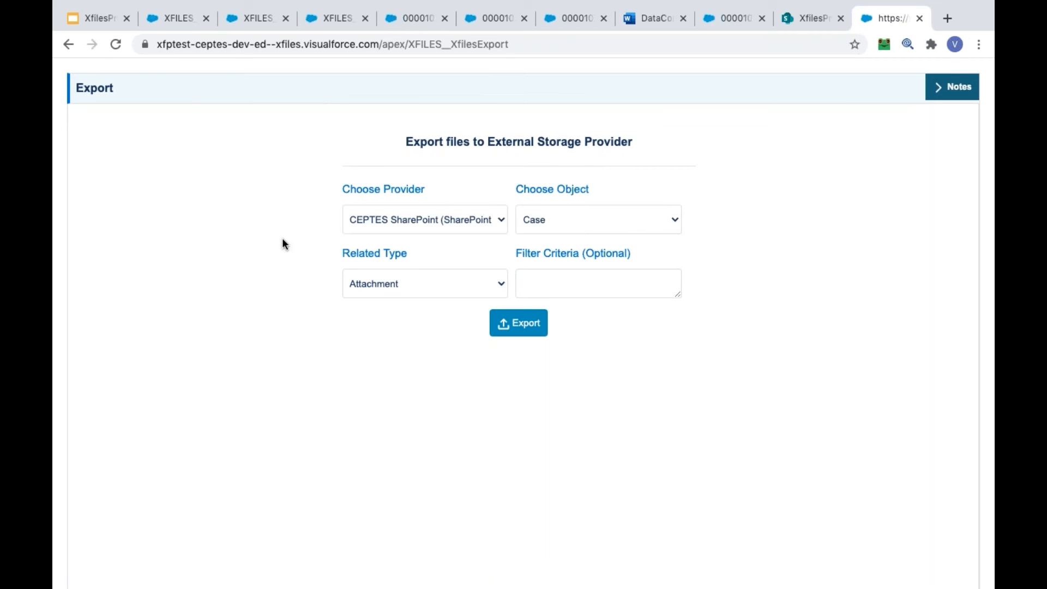
{"action": "left_click", "coordinate": [384, 215]}
{"action": "left_click", "coordinate": [376, 218]}
{"action": "left_click", "coordinate": [579, 218]}
{"action": "left_click", "coordinate": [366, 279]}
{"action": "left_click", "coordinate": [368, 281]}
{"action": "left_click", "coordinate": [369, 369]}
Switch to the XfilesPro presentation in Google Slides
{"action": "left_click", "coordinate": [98, 25]}
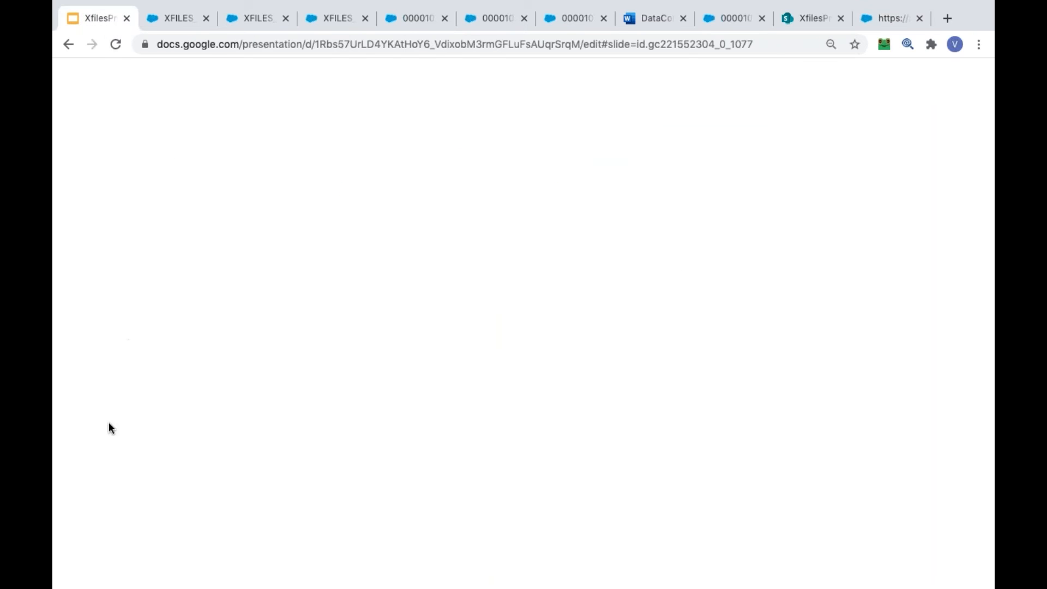